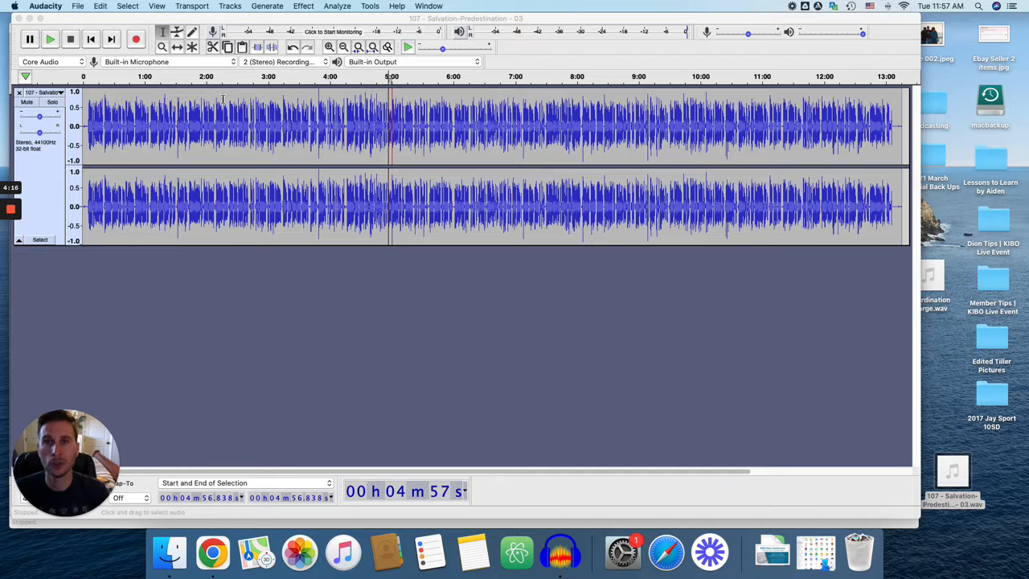
Step: Examine the clipped spot near the 5:00 mark and check the Show Clipping option
left_click_drag(391, 126, 397, 126)
left_click(384, 129)
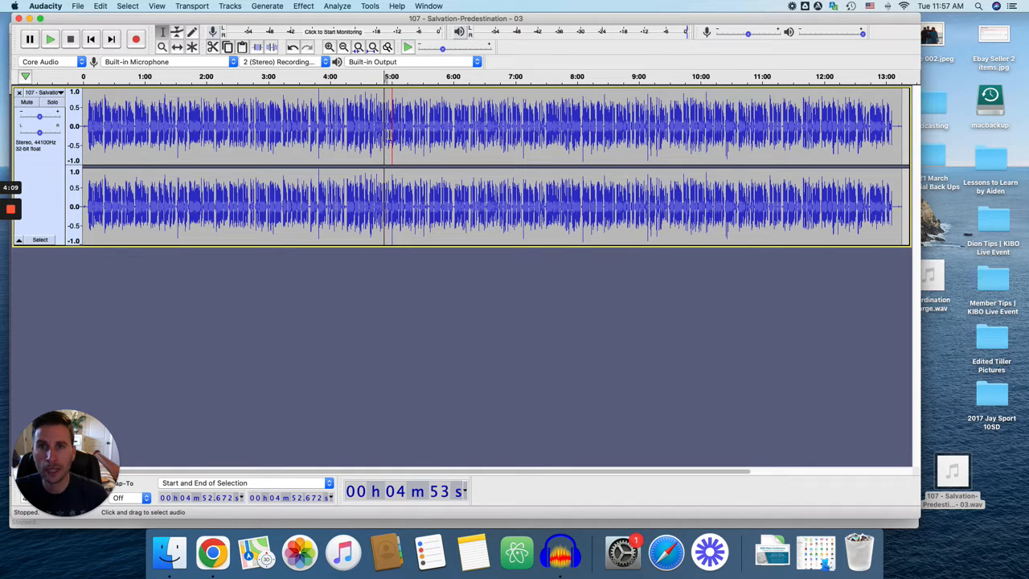
left_click(155, 7)
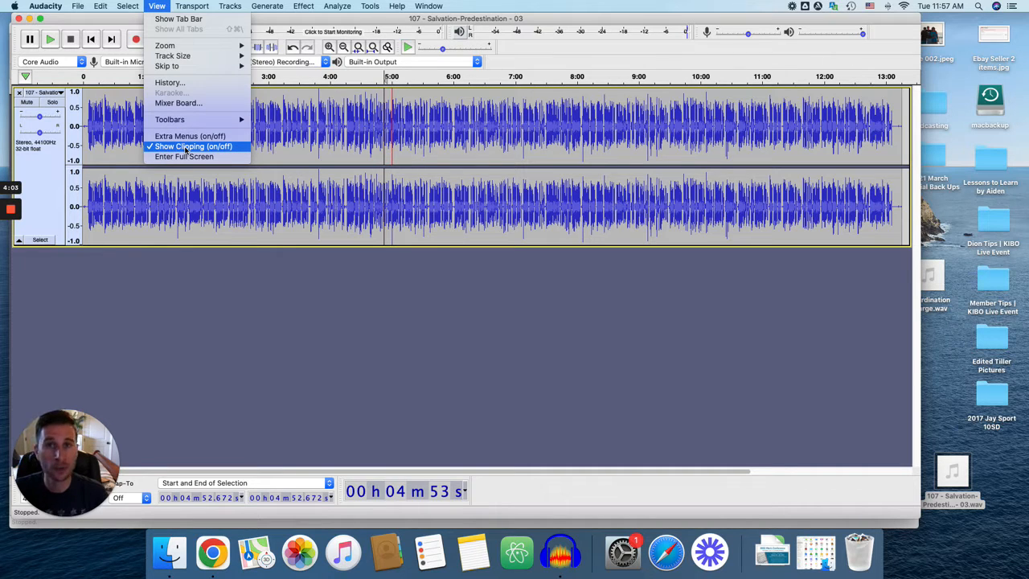
left_click(391, 135)
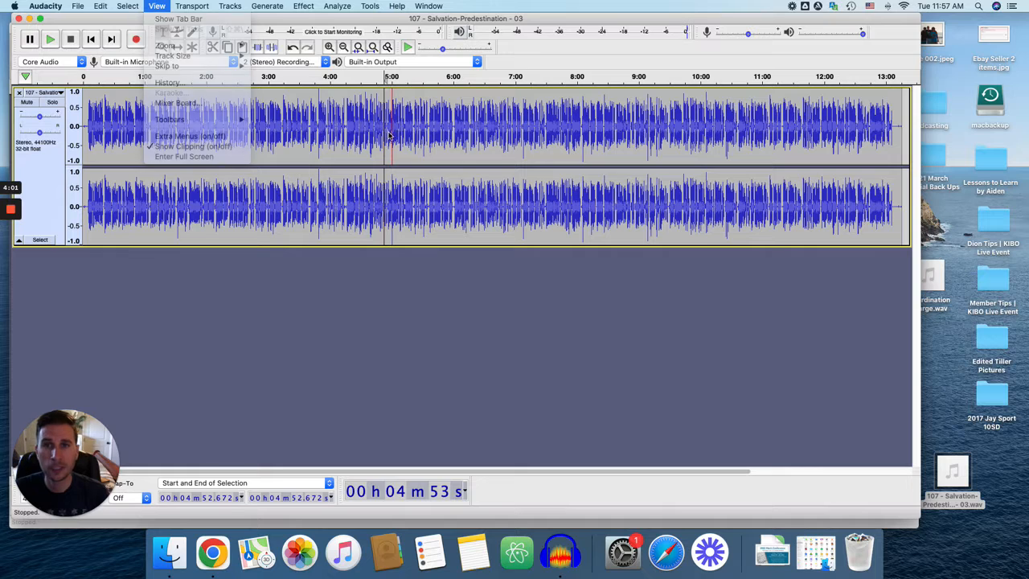
left_click_drag(390, 135, 394, 136)
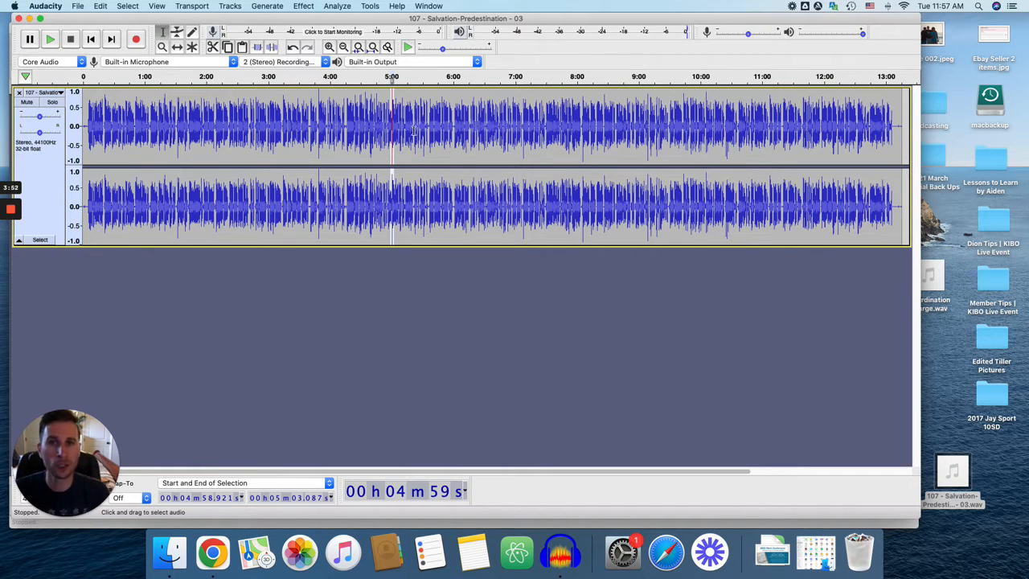
left_click(414, 130)
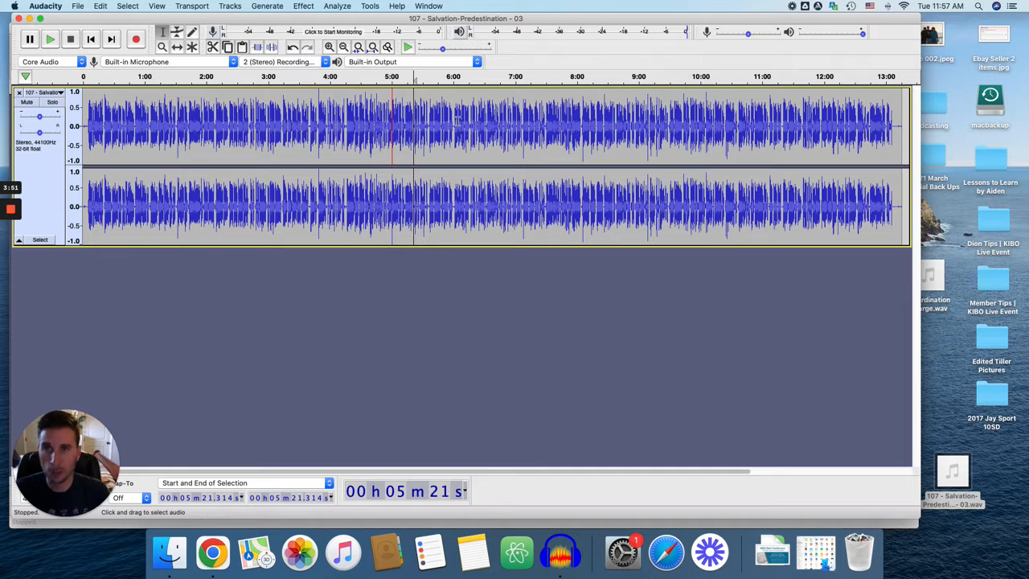
left_click(306, 7)
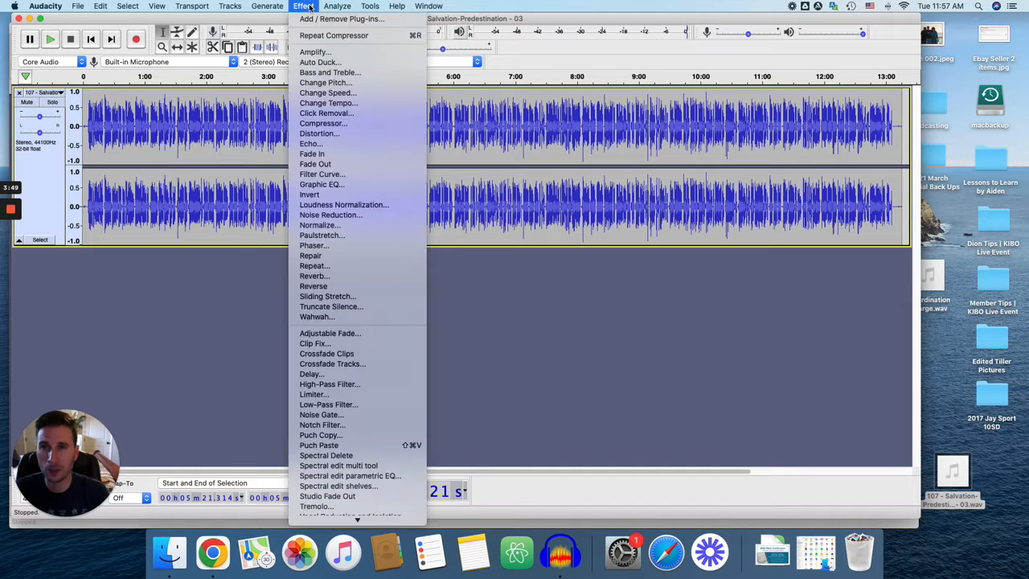
left_click(313, 394)
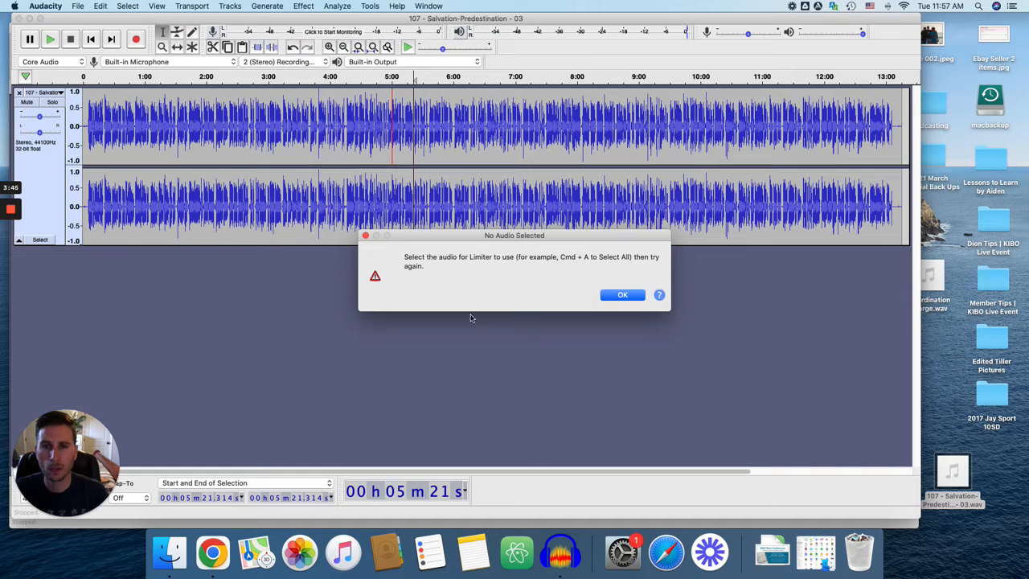
left_click(622, 296)
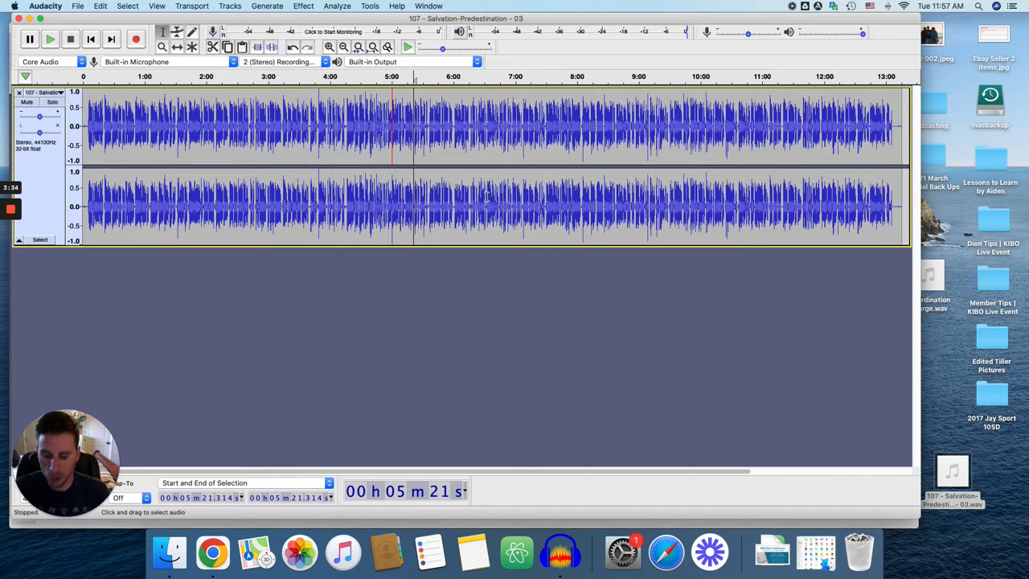
Step: Apply a Soft Limit Limiter to the whole track, limiting to -4.00 dB with a 10.00 ms hold and make-up gain on
key("super+a")
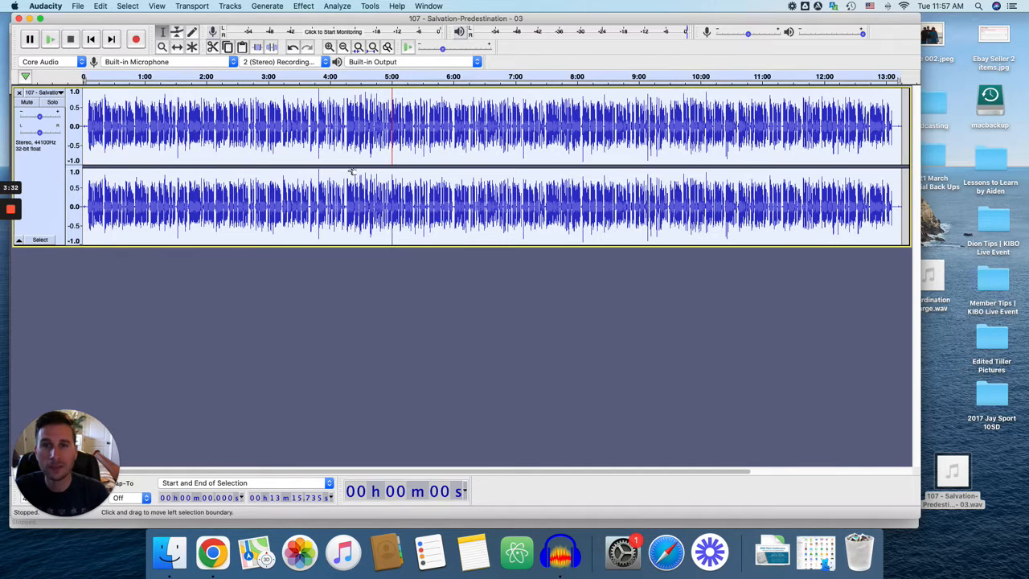
left_click(303, 5)
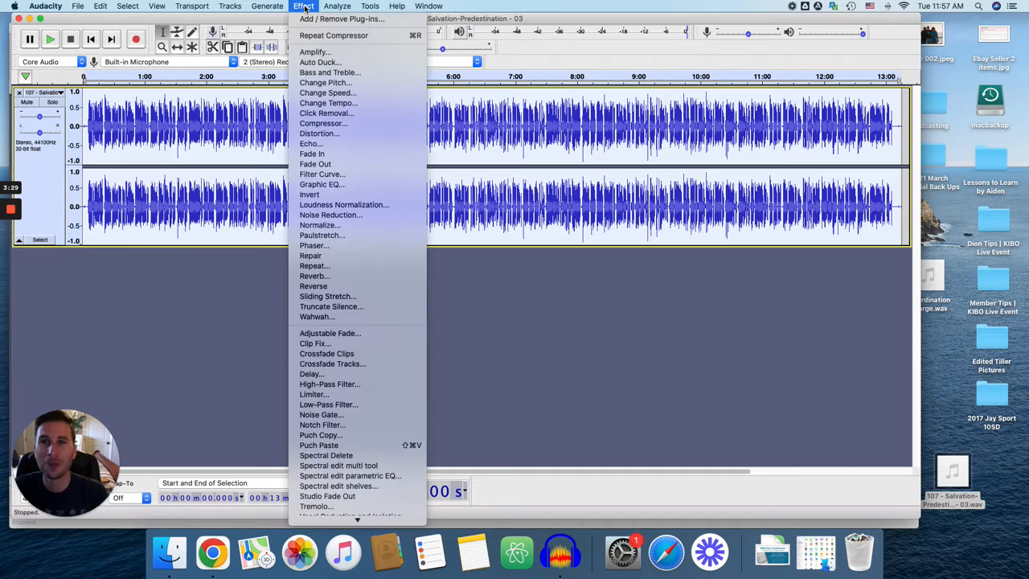
left_click(359, 393)
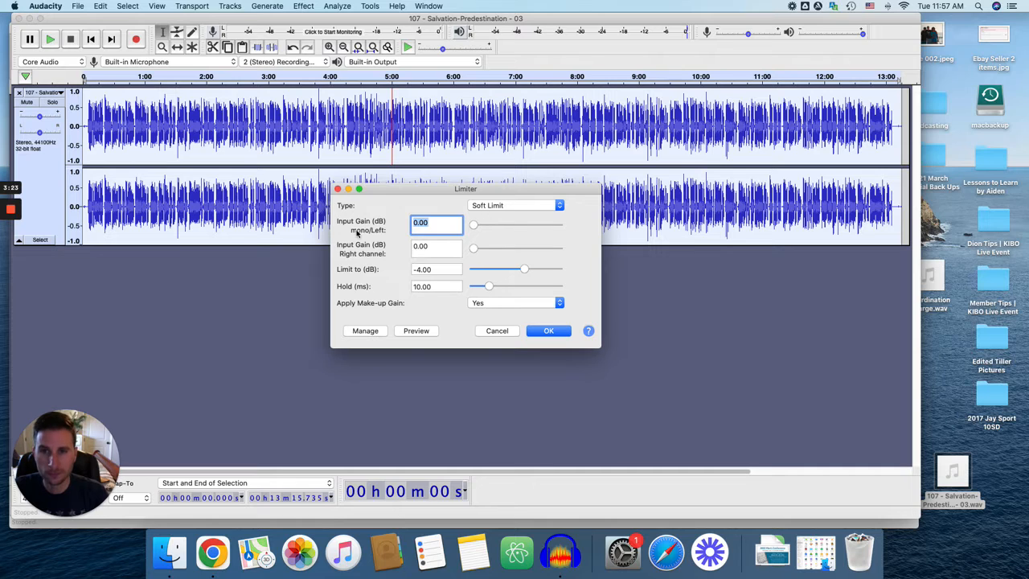
left_click(426, 247)
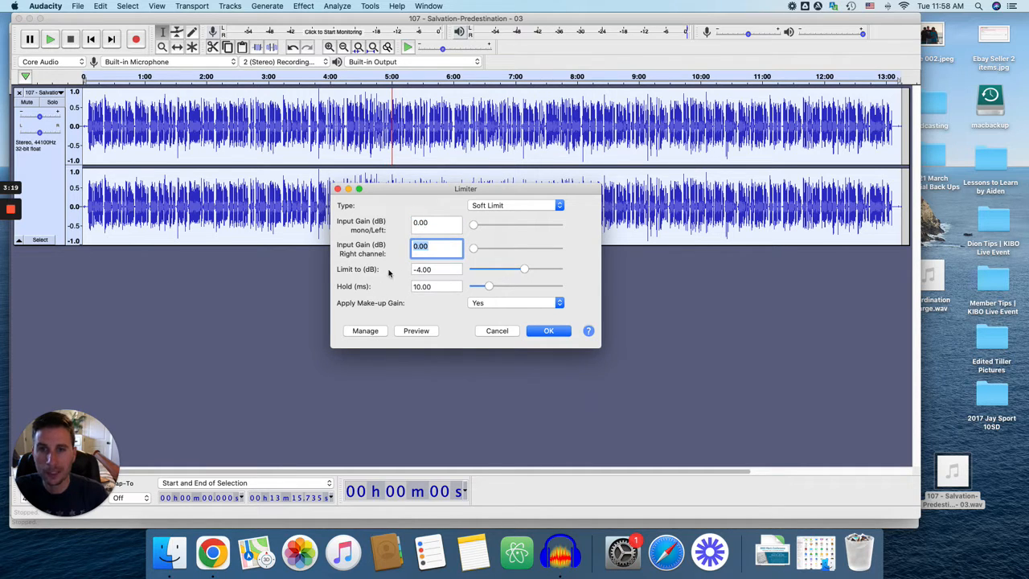
left_click(419, 271)
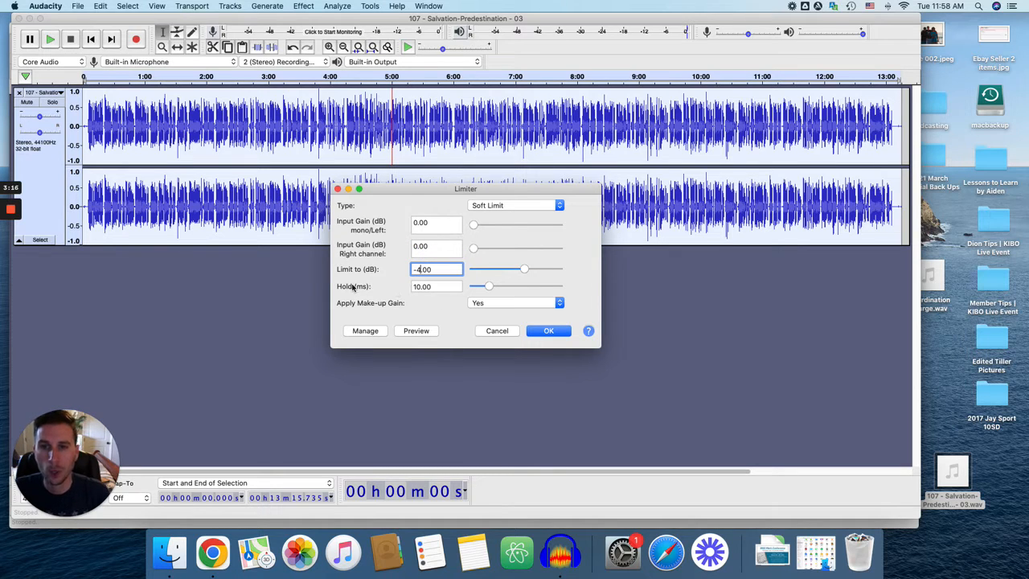
left_click(430, 287)
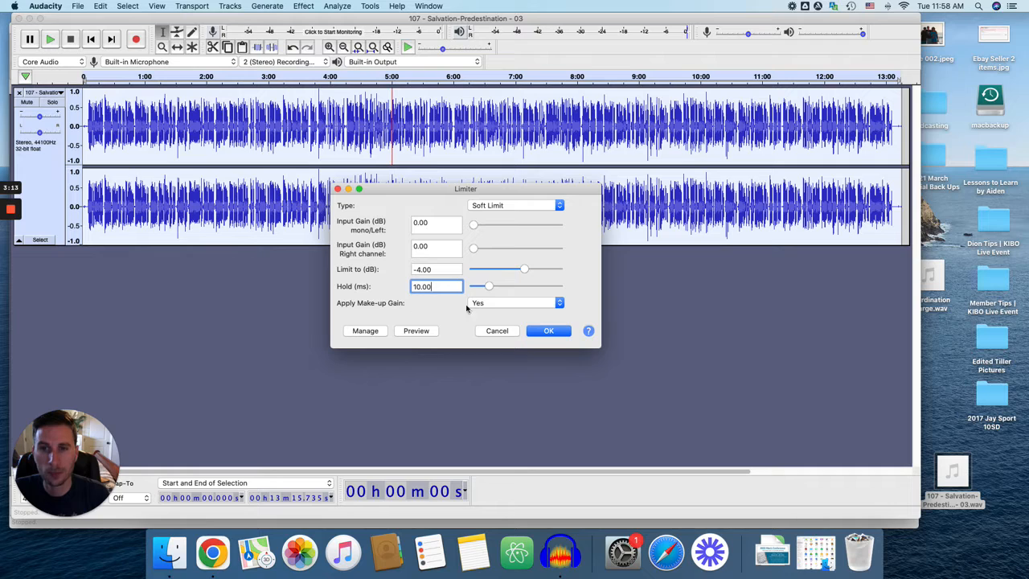
left_click(550, 331)
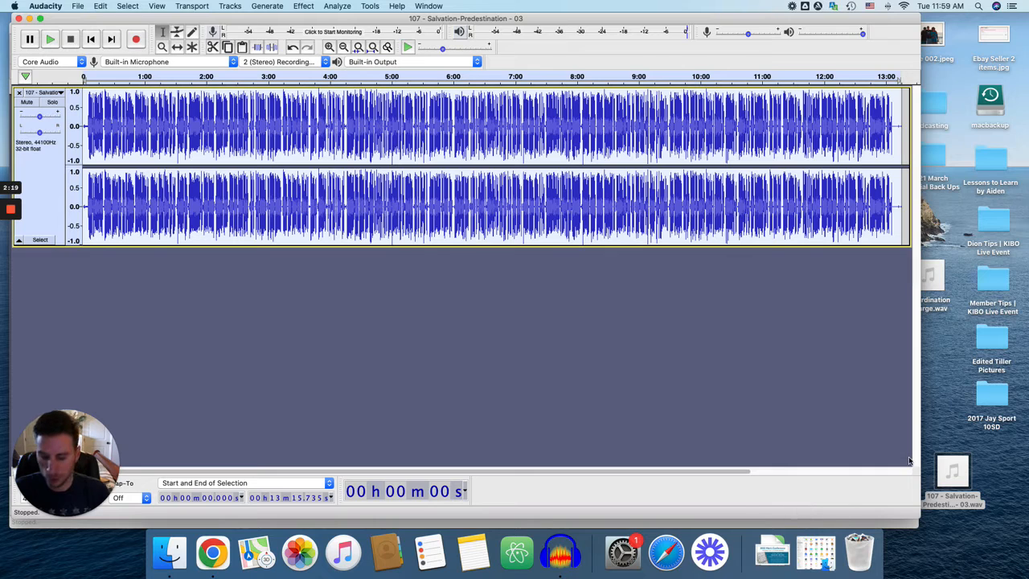
Step: Compare the limited waveform with the unprocessed recording in the other project window
key("super+grave")
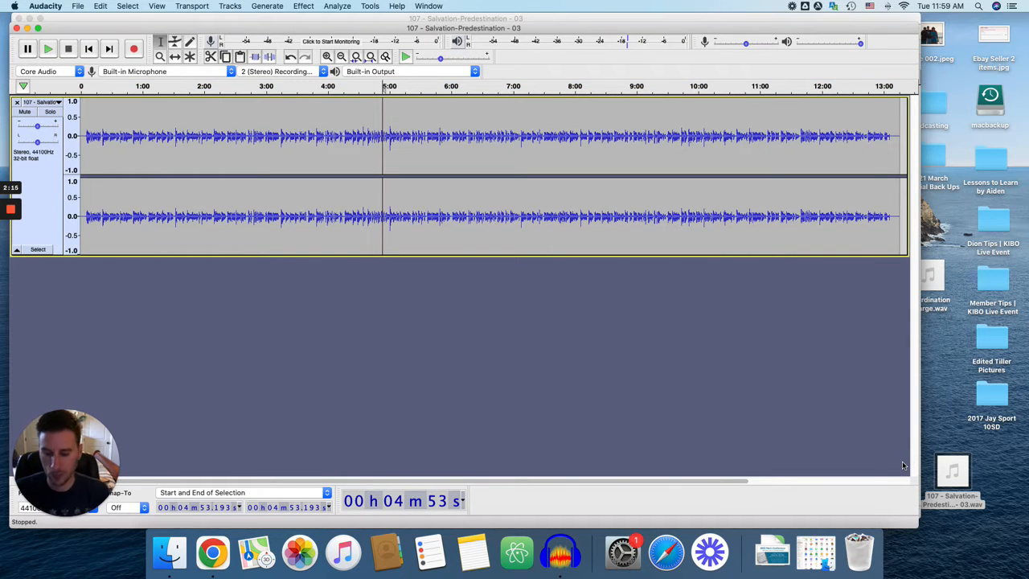
key("super+grave")
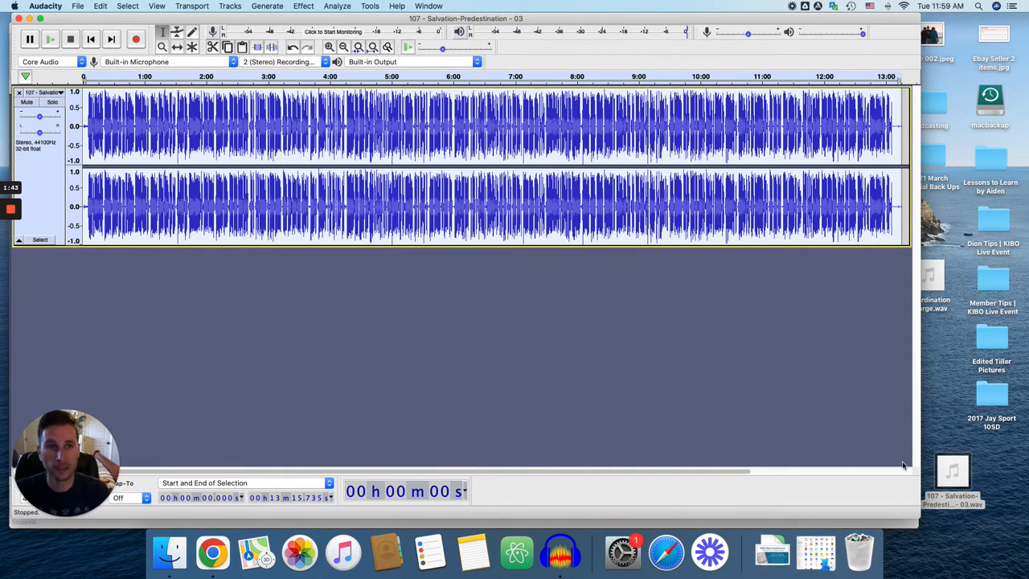
Step: Switch to Chrome, review the Signal Flow document from the first Noise Reduction section to the second one, and return to Audacity
key("super+Tab")
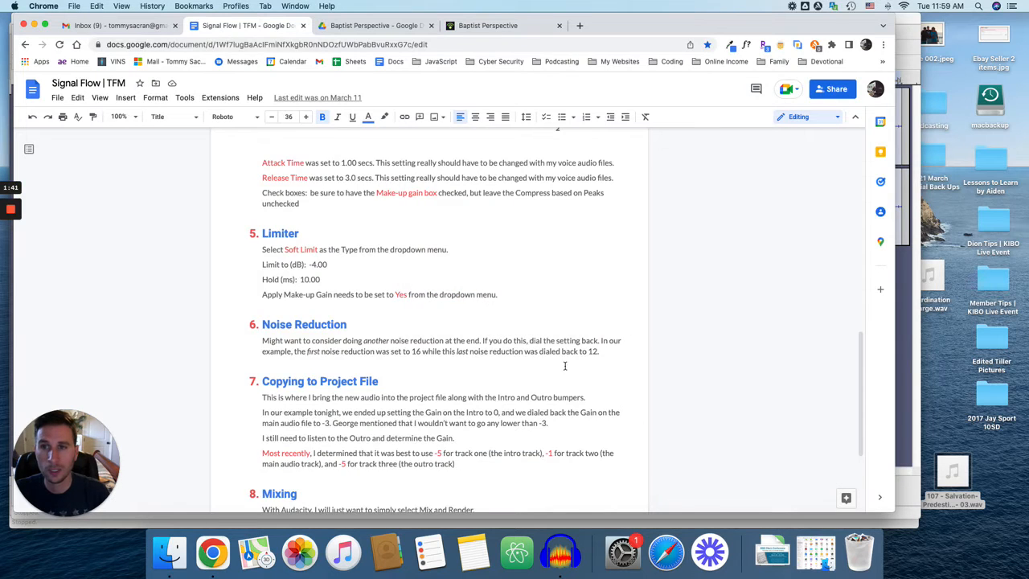
scroll(570, 368, "up", 15)
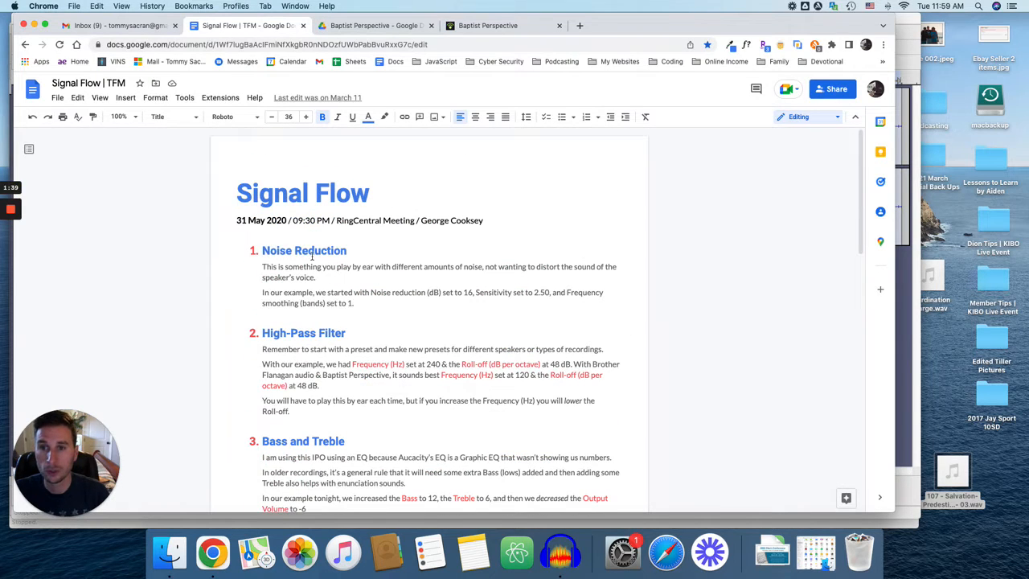
scroll(329, 265, "down", 2)
scroll(328, 265, "down", 3)
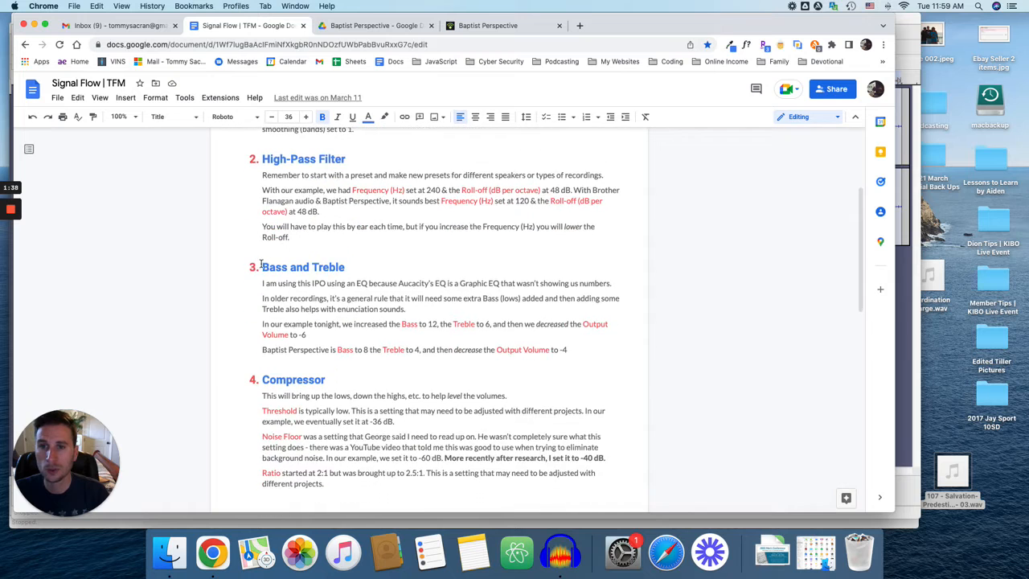
scroll(355, 281, "down", 3)
scroll(367, 304, "down", 6)
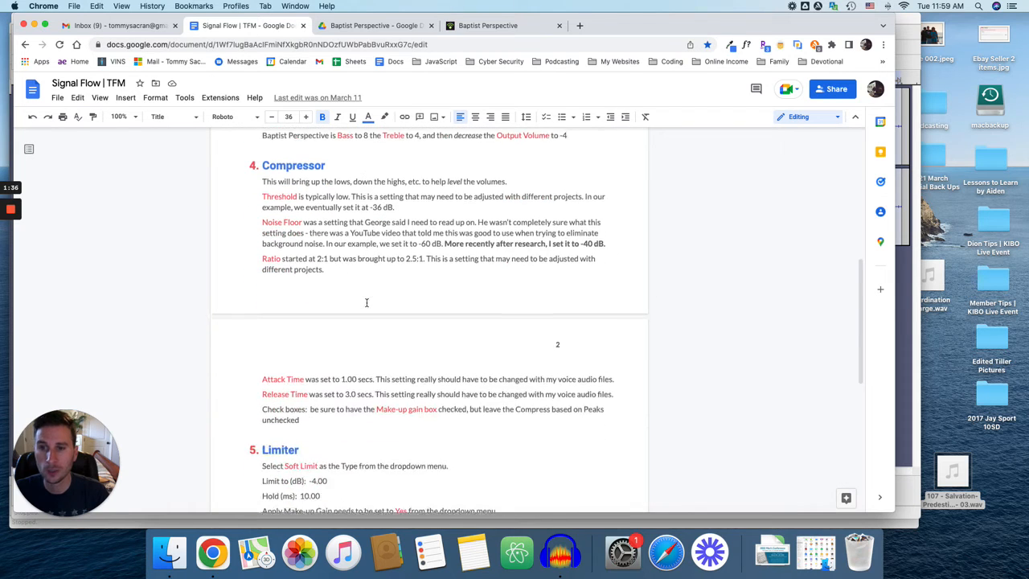
scroll(366, 304, "down", 2)
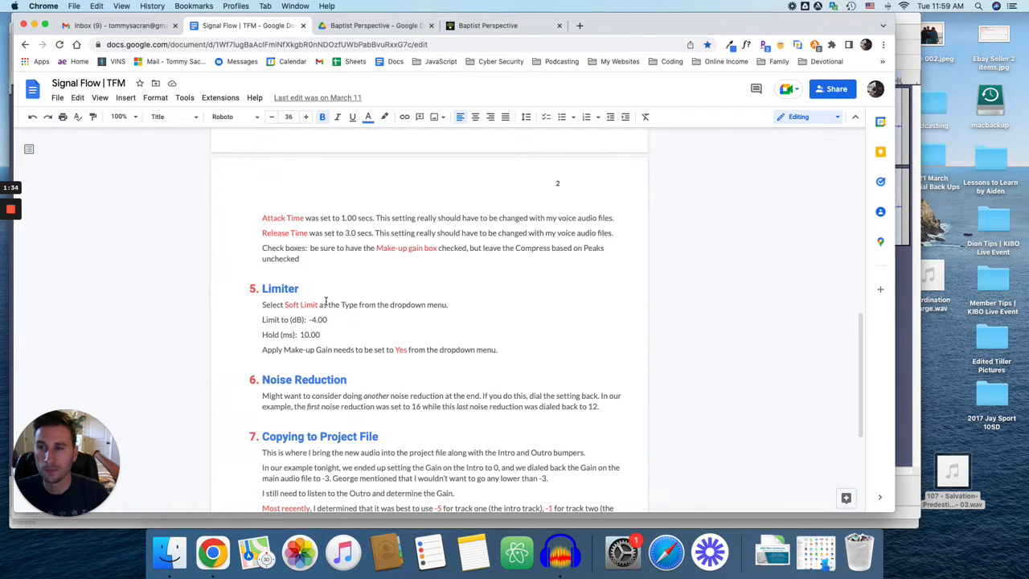
scroll(316, 386, "down", 2)
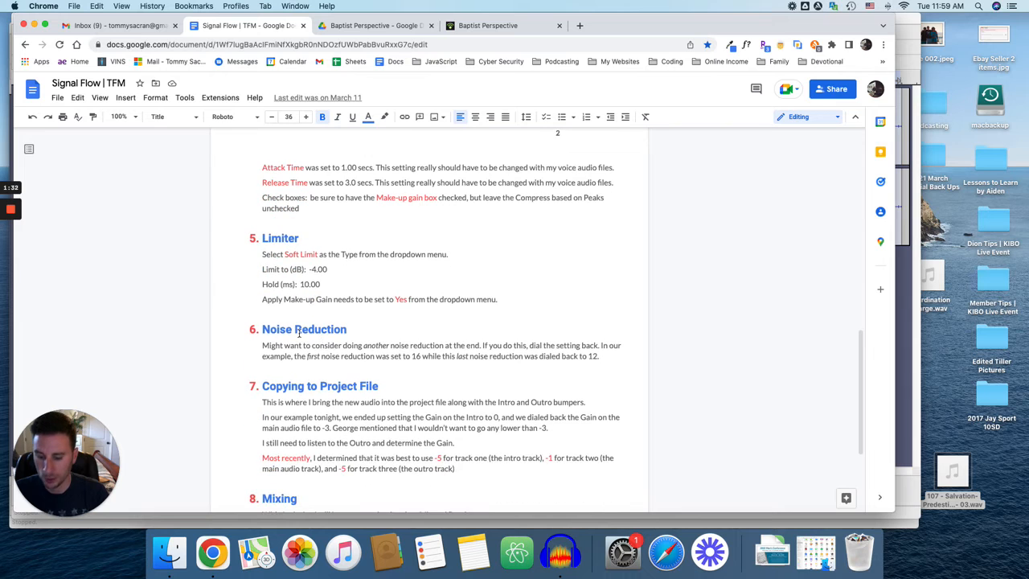
key("super+Tab")
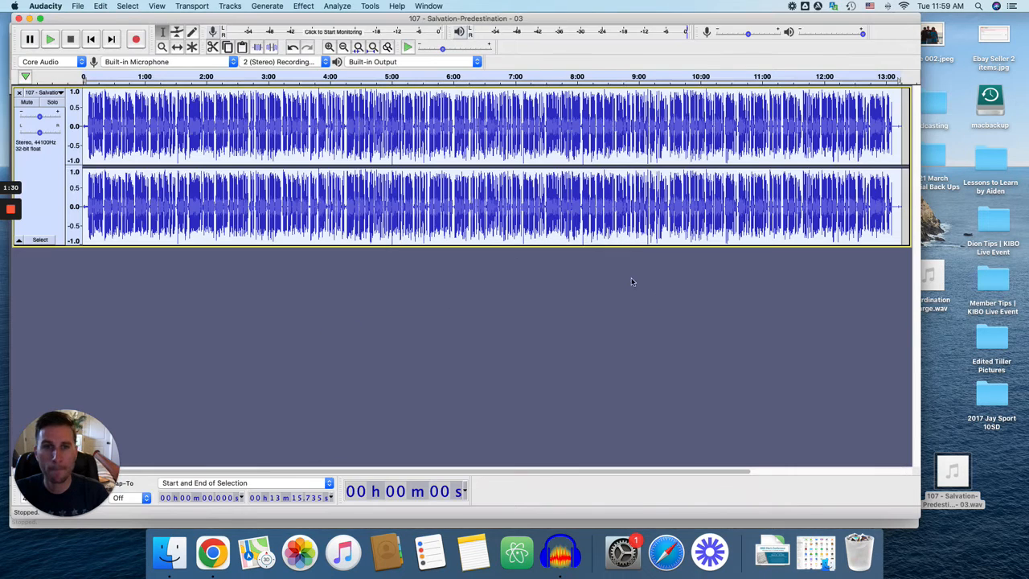
Step: Play the closing seconds of the recording from about 13:05 at a reduced system volume
key("super+1")
key("super+1")
key("super+1")
key("super+1")
key("super+1")
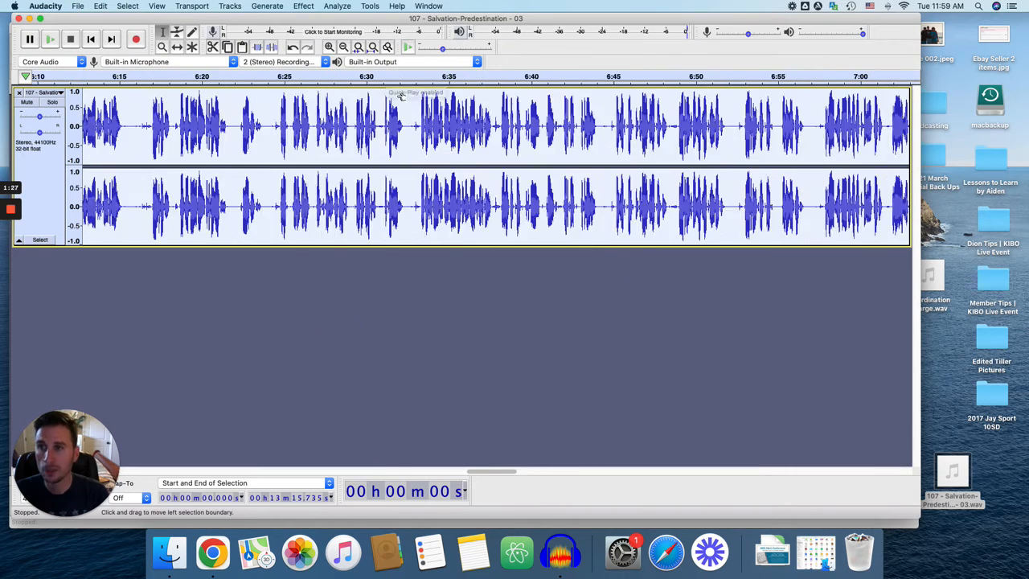
left_click(113, 39)
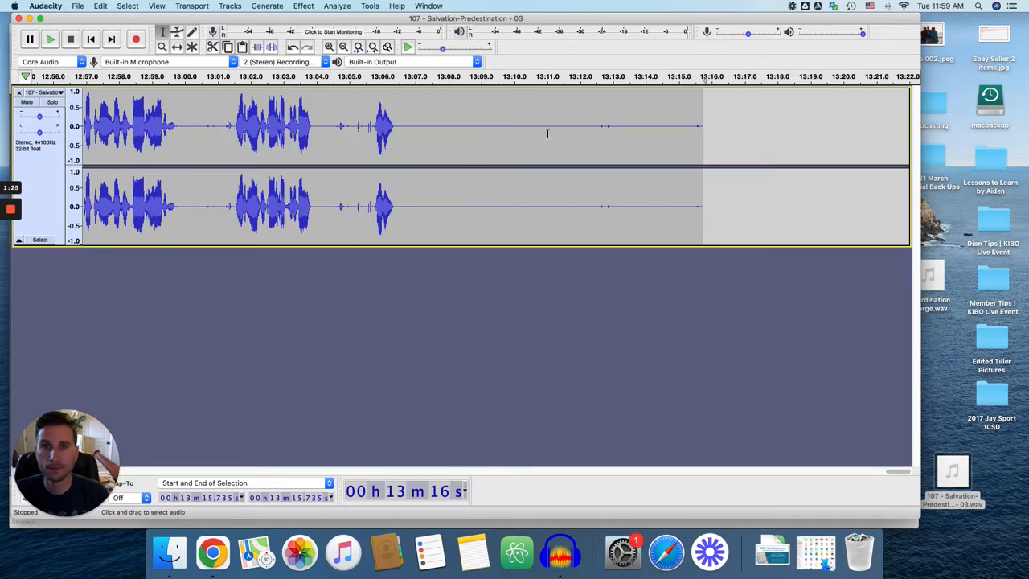
left_click(353, 138)
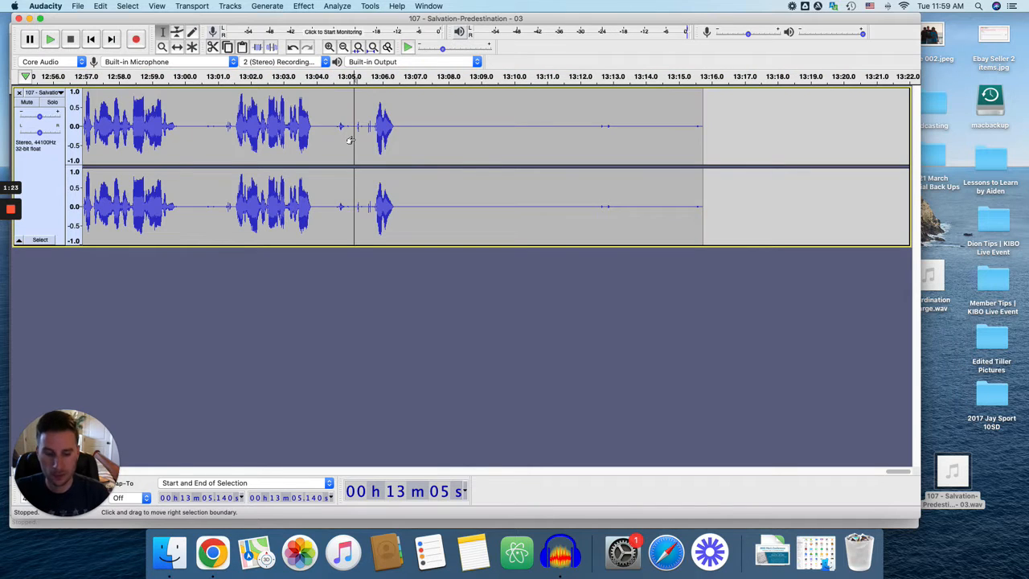
key("XF86AudioLowerVolume")
key("XF86AudioLowerVolume")
key("XF86AudioLowerVolume")
key("space")
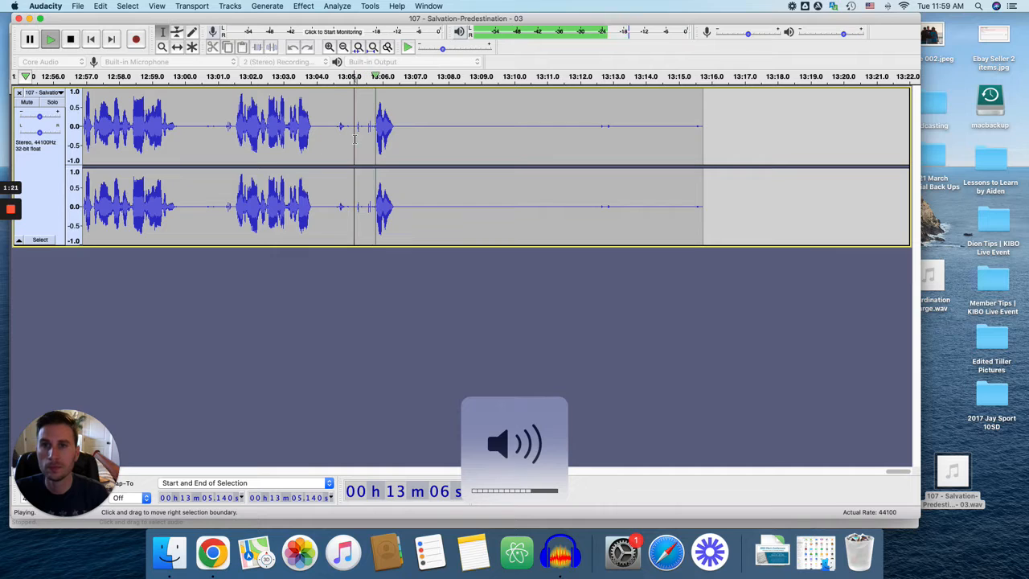
Step: Select and listen to the silent stretch from about 13:06.7 to 13:09.3, and capture it as the Noise Reduction profile
scroll(397, 132, "left", 2)
scroll(397, 133, "left", 1)
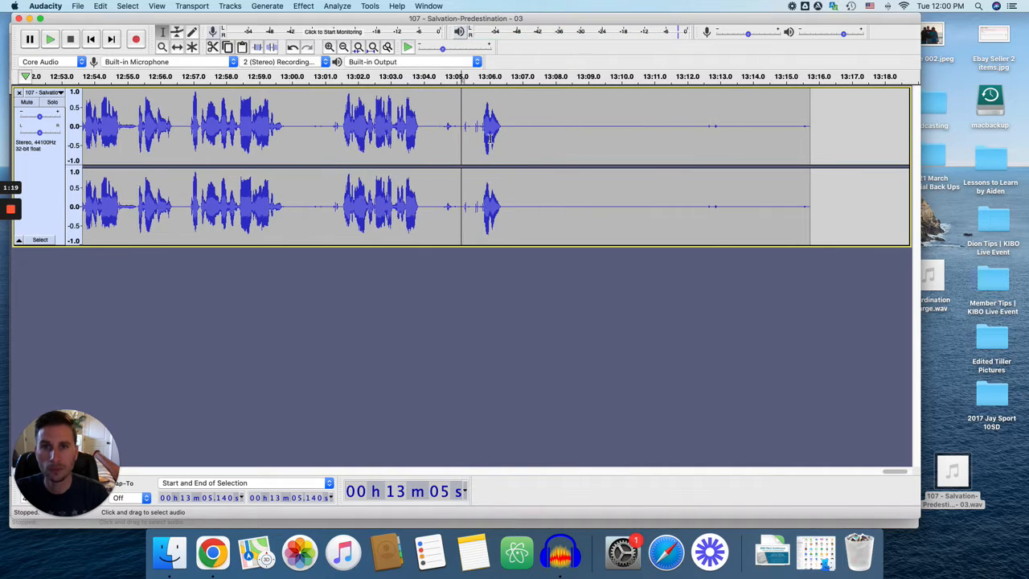
left_click_drag(512, 134, 594, 136)
key("XF86AudioRaiseVolume")
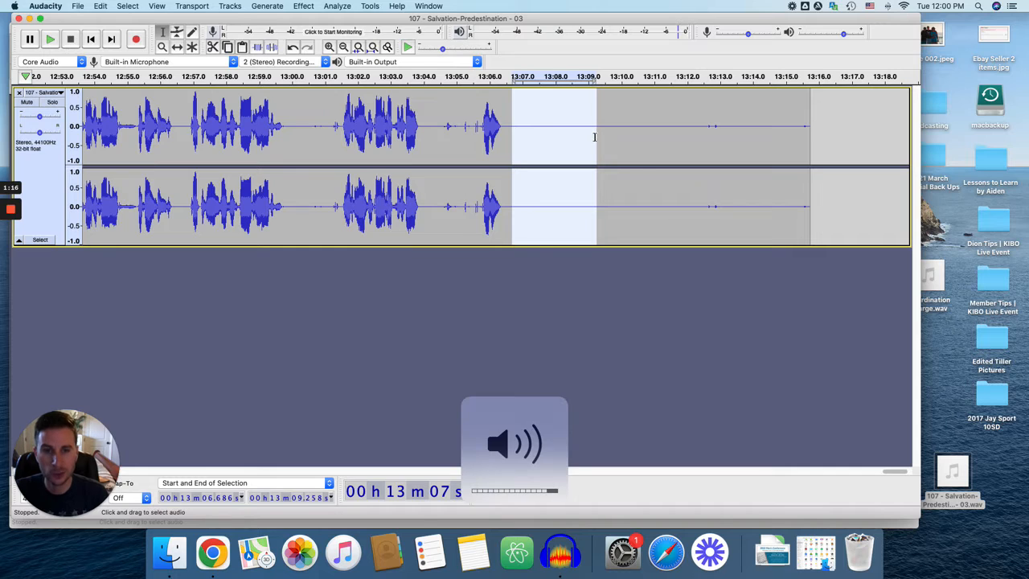
key("space")
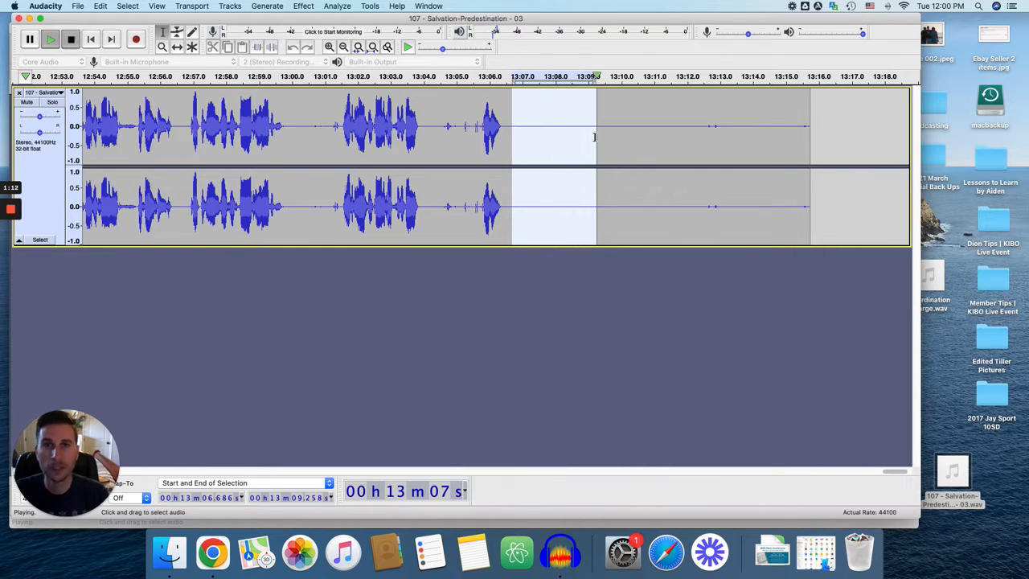
left_click(303, 7)
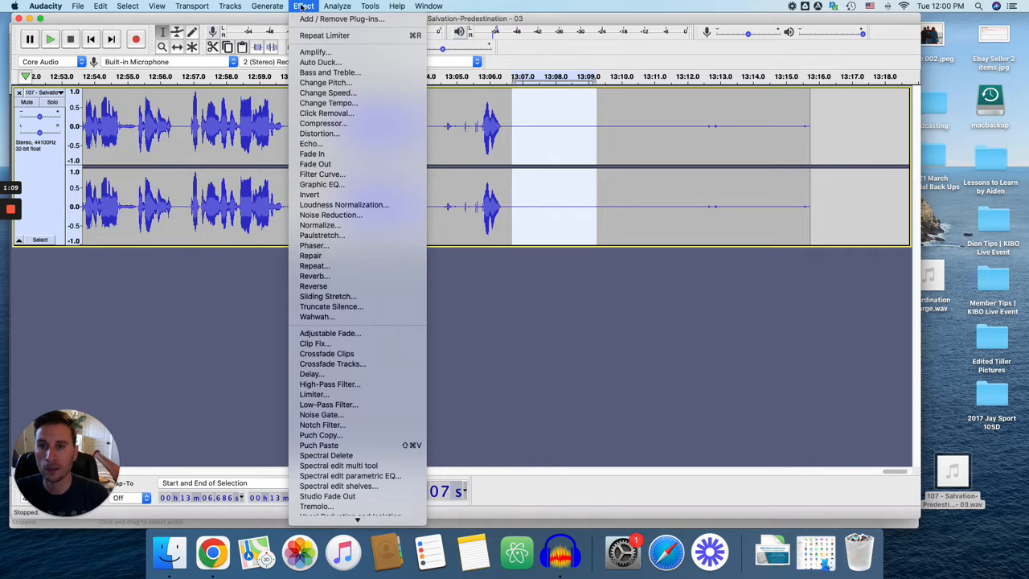
left_click(341, 218)
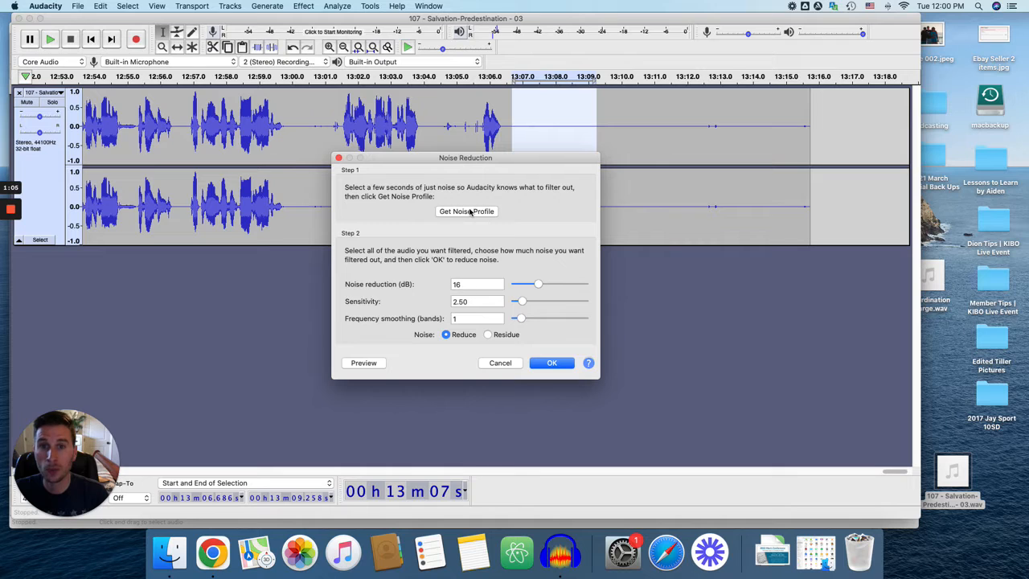
left_click(467, 211)
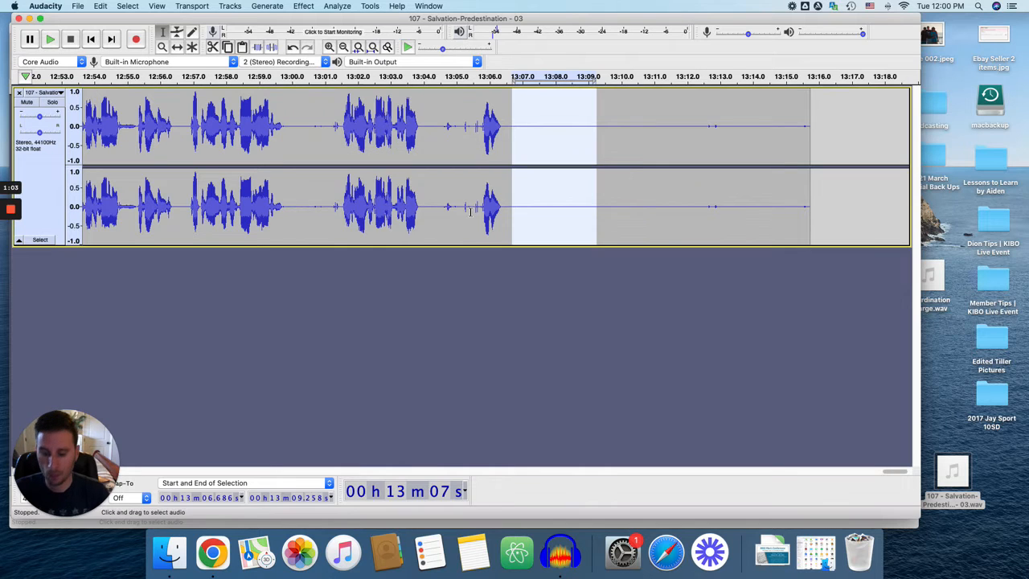
Step: Apply Noise Reduction to the whole track with the noise reduction amount set to 12 dB
key("super+a")
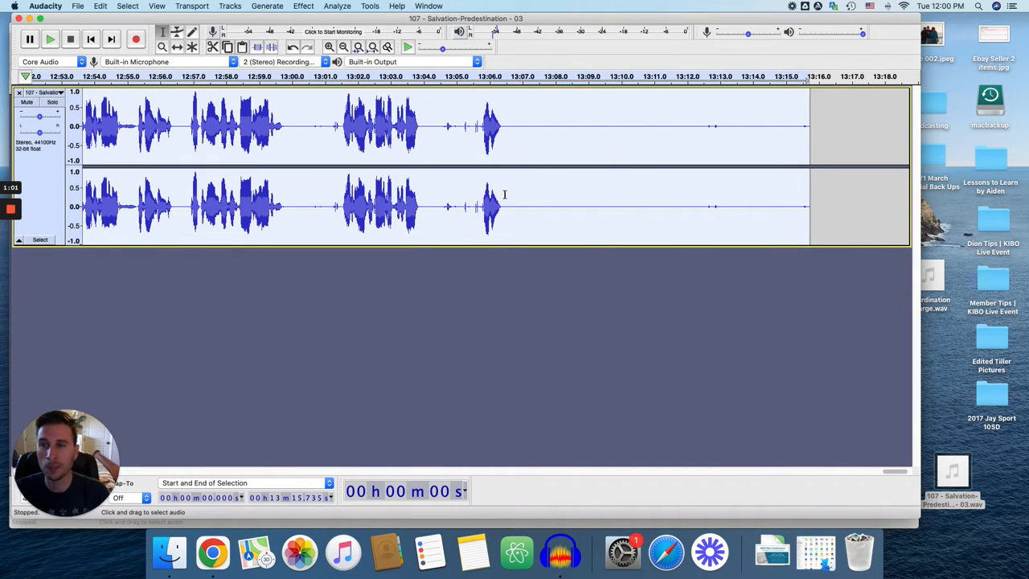
left_click(303, 7)
left_click(338, 215)
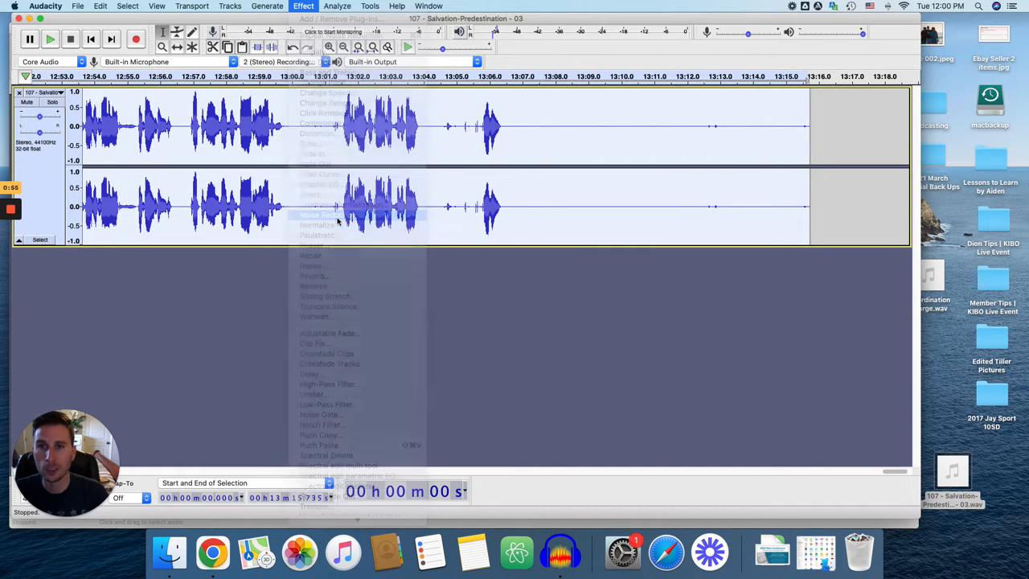
double_click(464, 284)
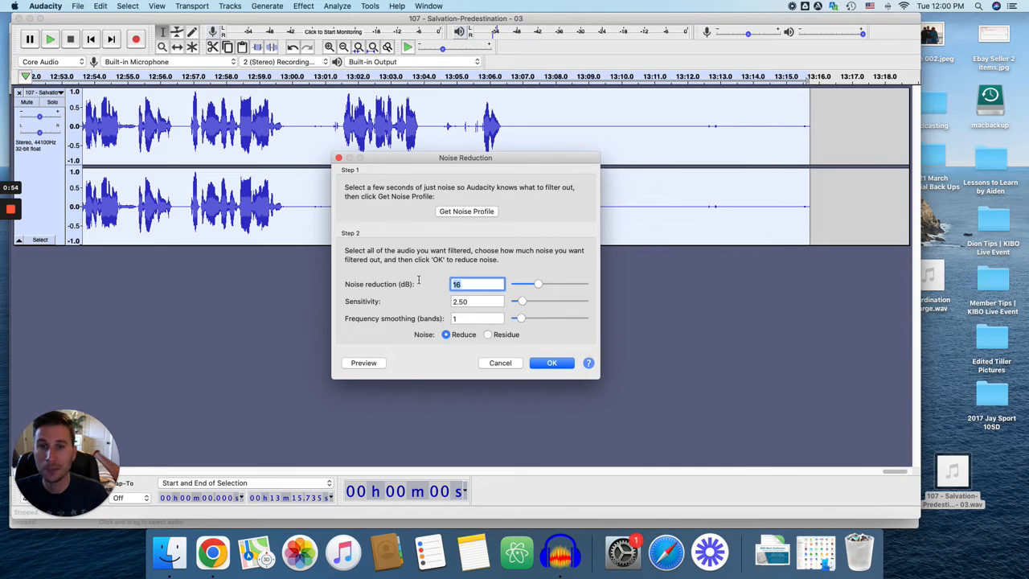
type("12")
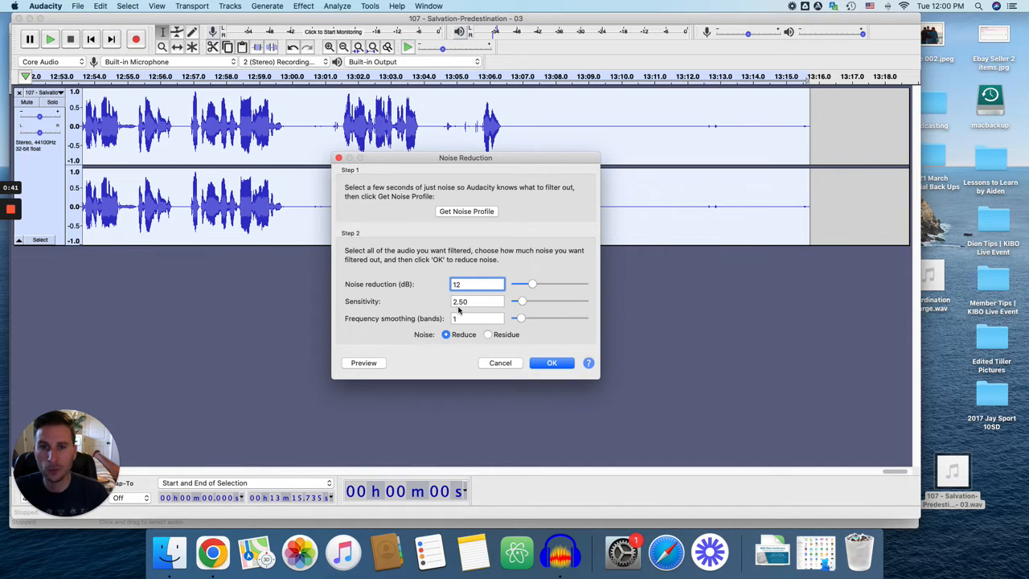
left_click(552, 364)
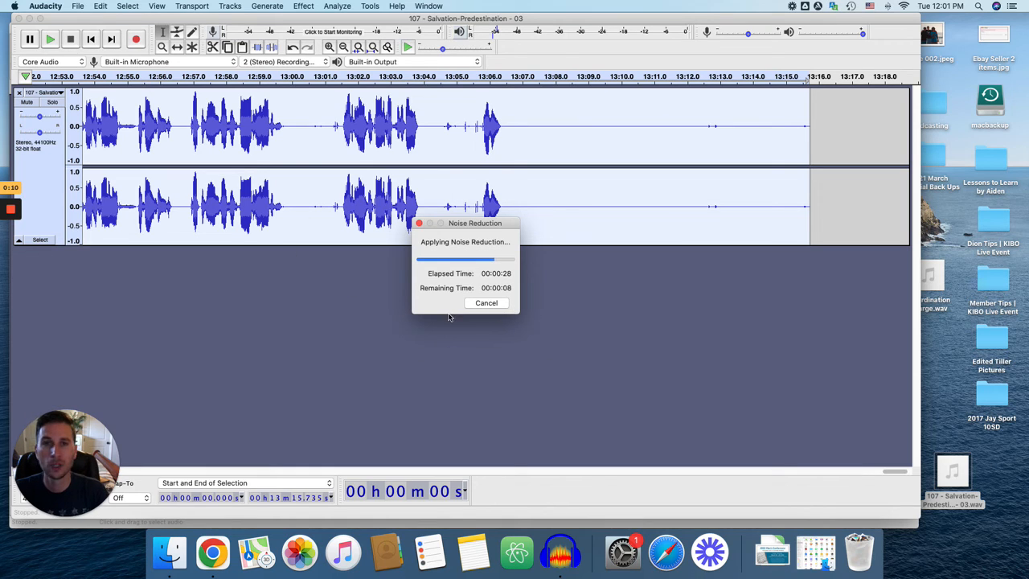
mouse_move(12, 211)
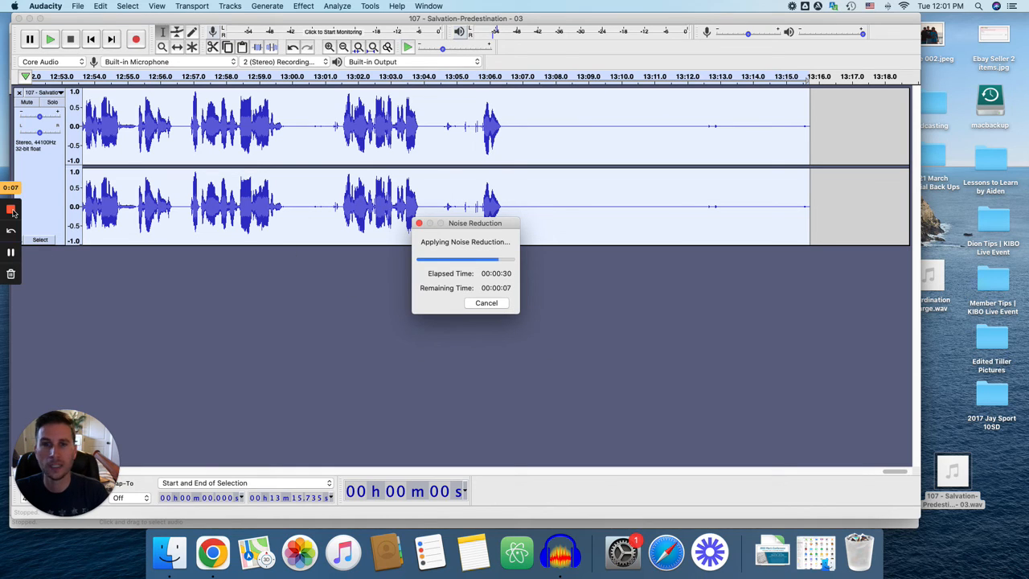